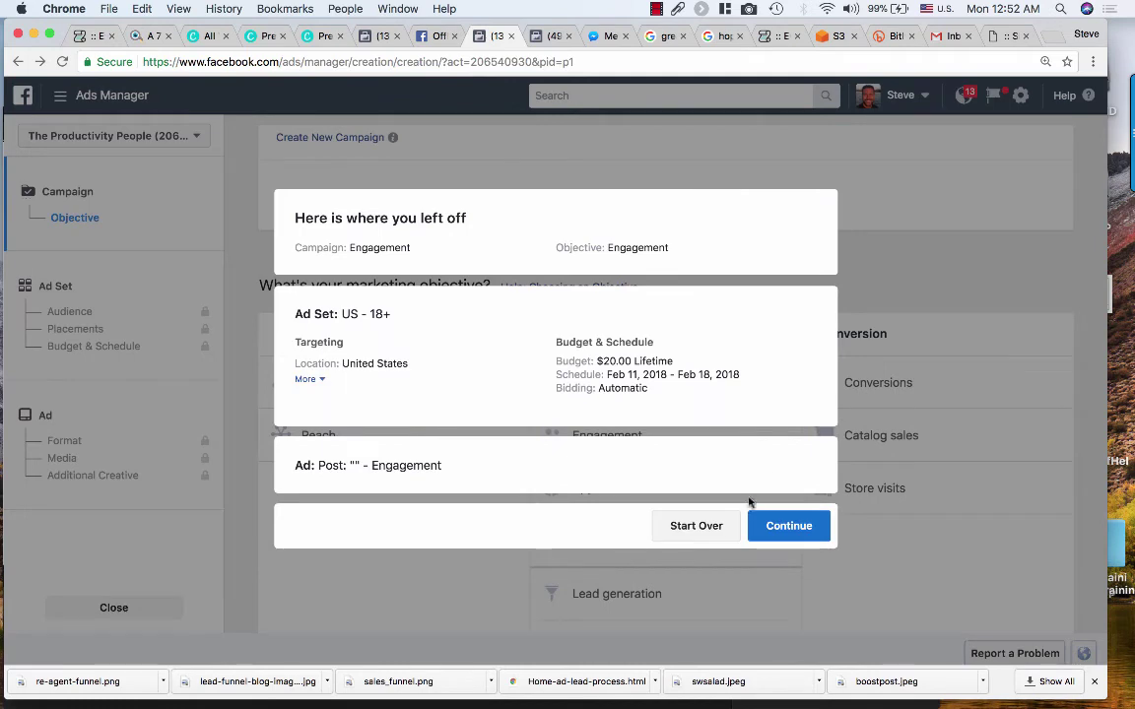
Start the ad setup over with the Engagement objective, name the campaign test-Engagement, and continue to the ad set
left_click(713, 526)
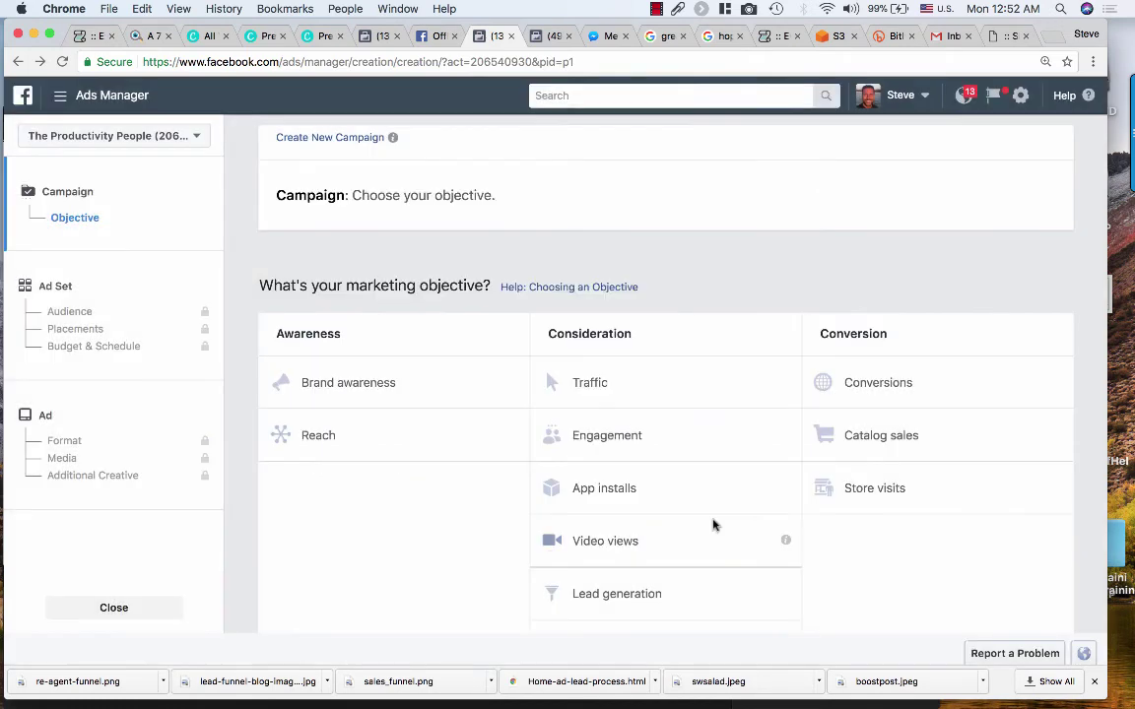
left_click(656, 436)
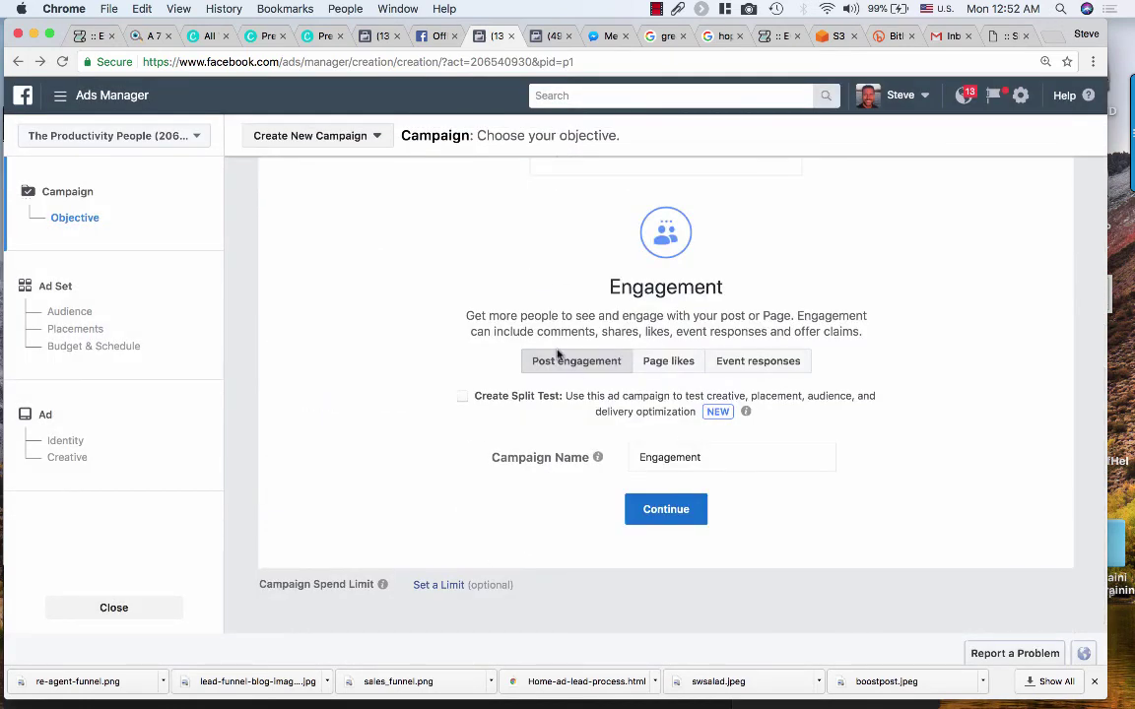
left_click(641, 457)
type("test-")
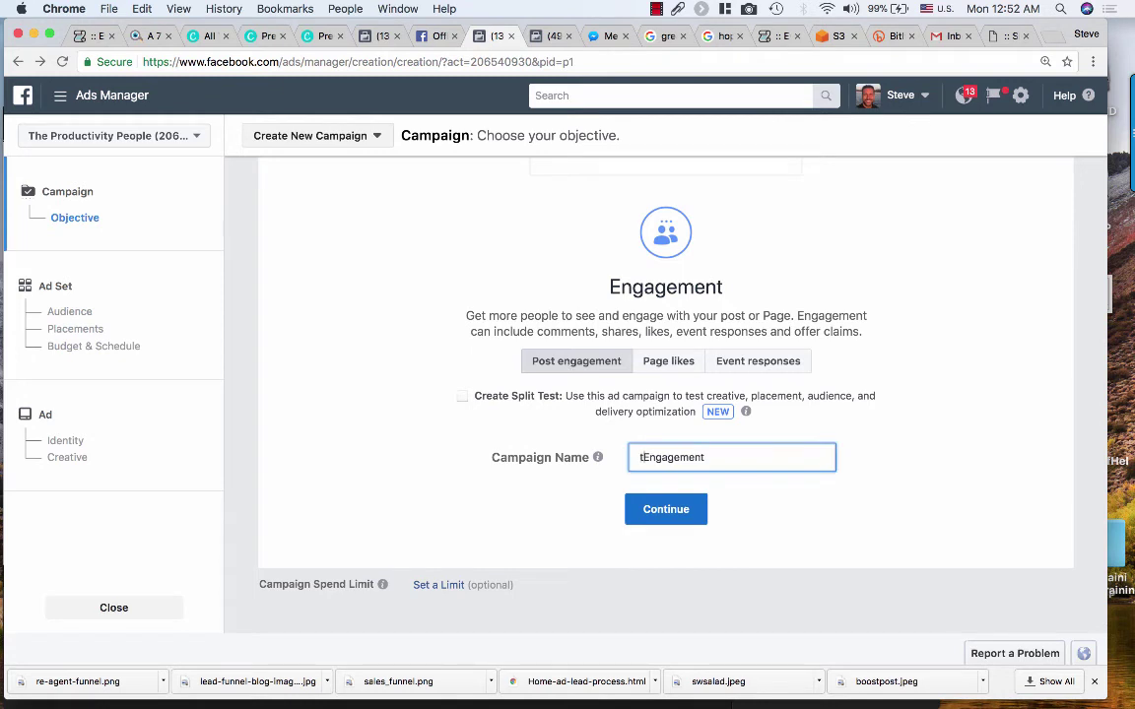
left_click(648, 519)
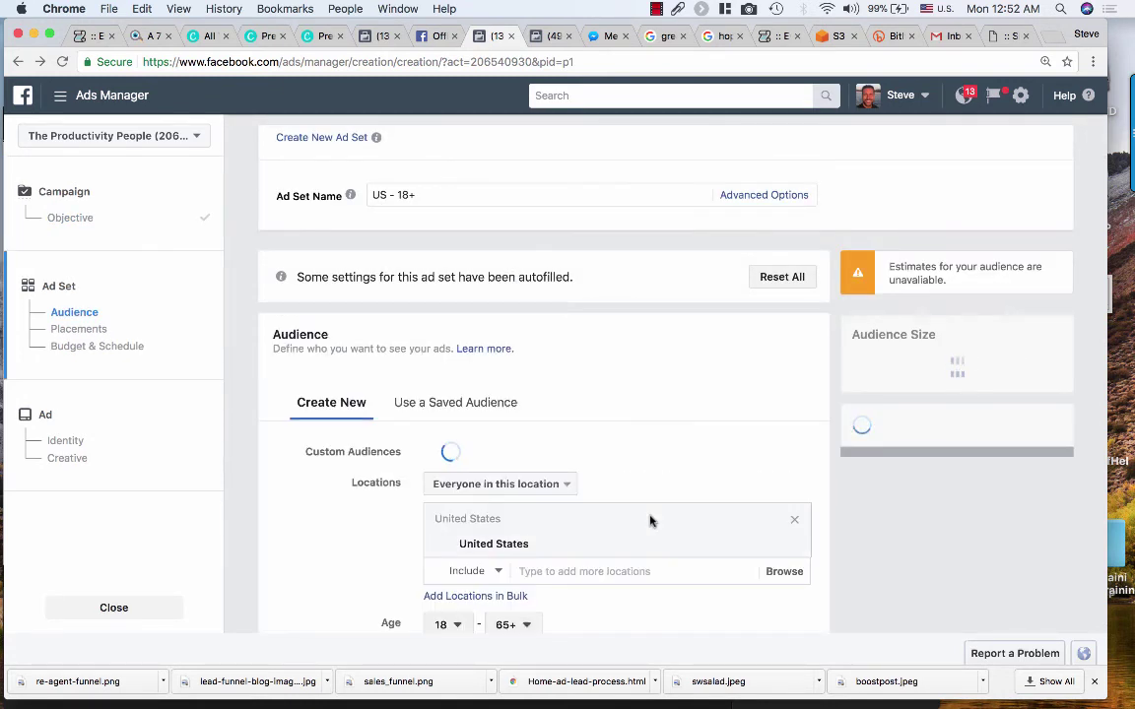
Begin a new custom audience for the ad set, using a customer file with your own file or pasted data as source
scroll(663, 375, "down", 3)
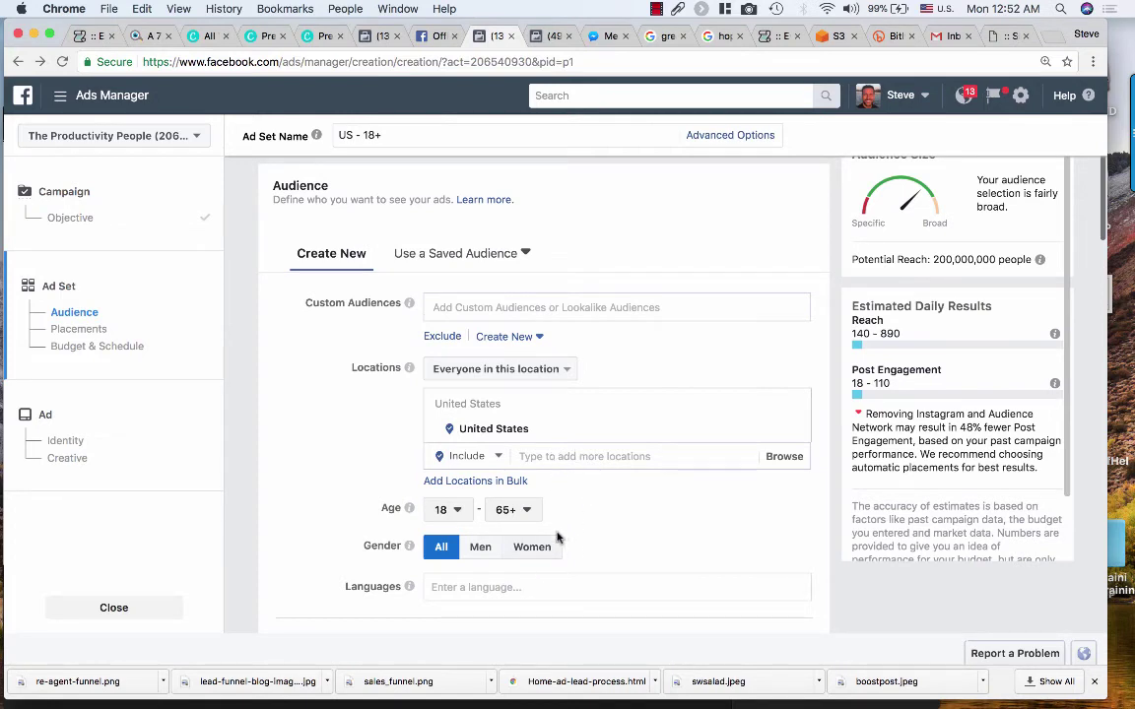
left_click(510, 338)
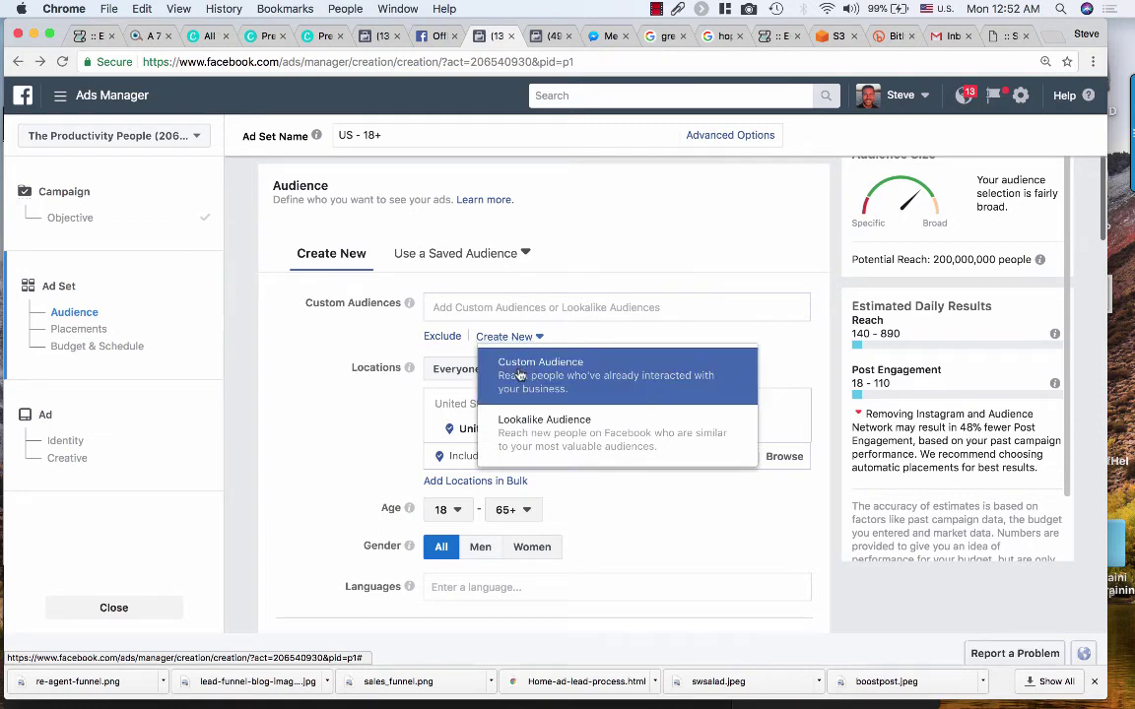
left_click(519, 375)
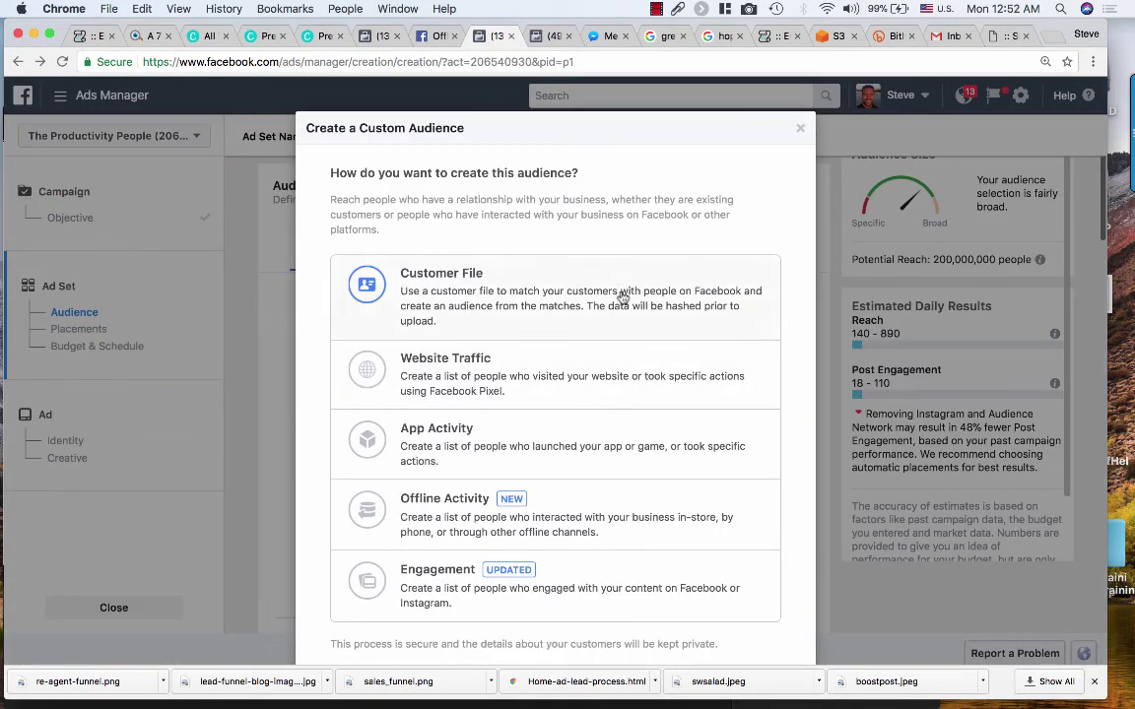
left_click(508, 284)
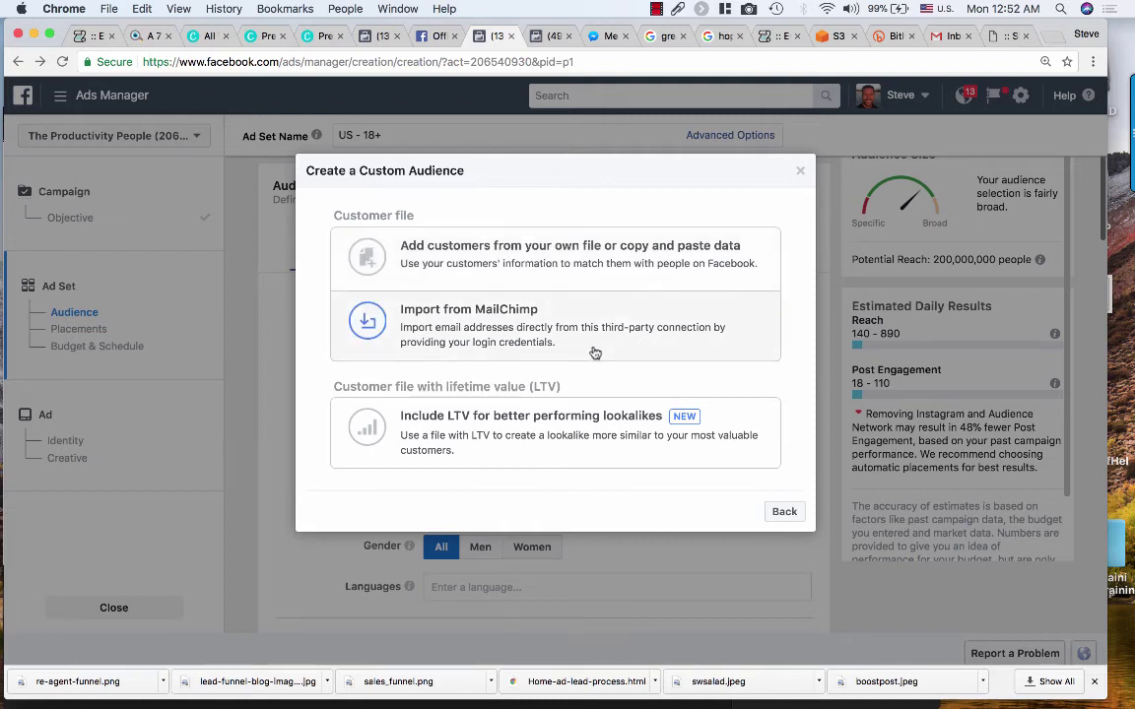
left_click(592, 260)
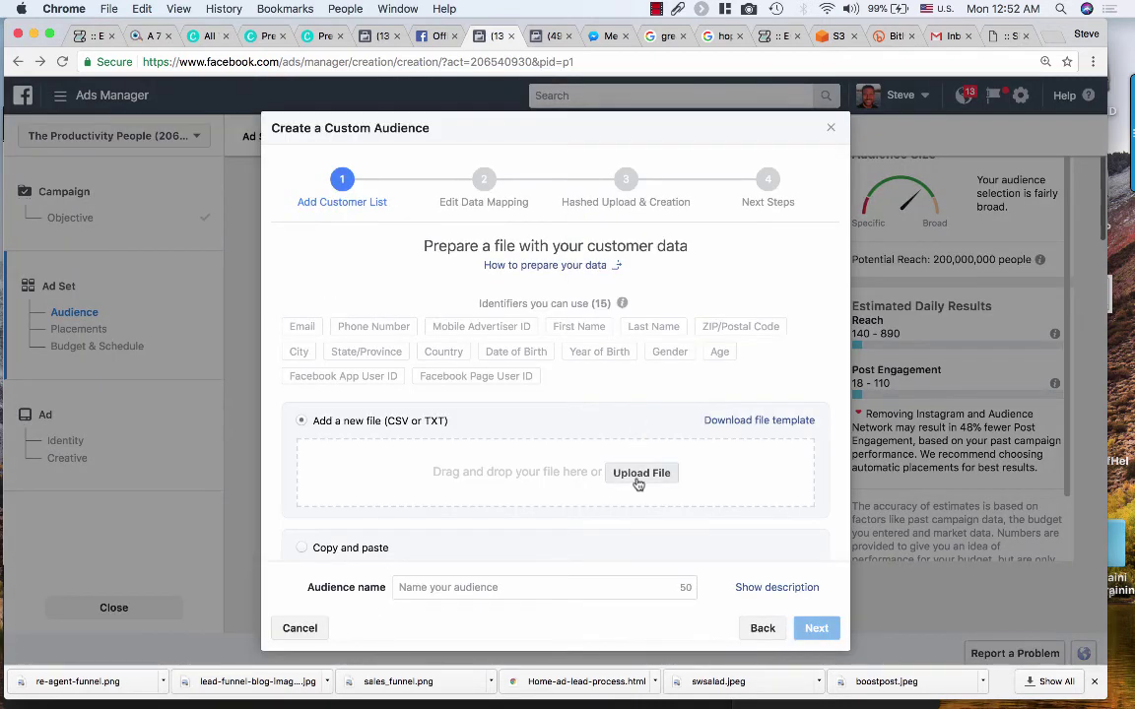
Search the desktop for .csv files, add WEB-DEC2017.csv as the customer list, and proceed to the data mapping
left_click(638, 479)
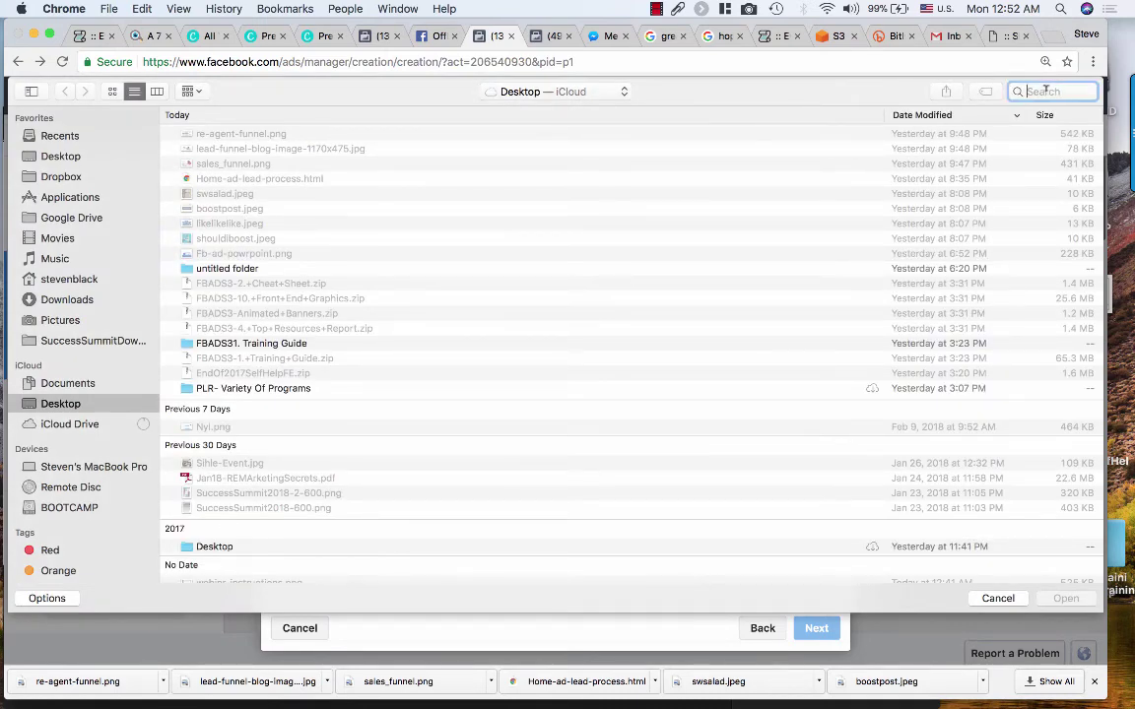
type(".csv")
key("Return")
left_click(261, 398)
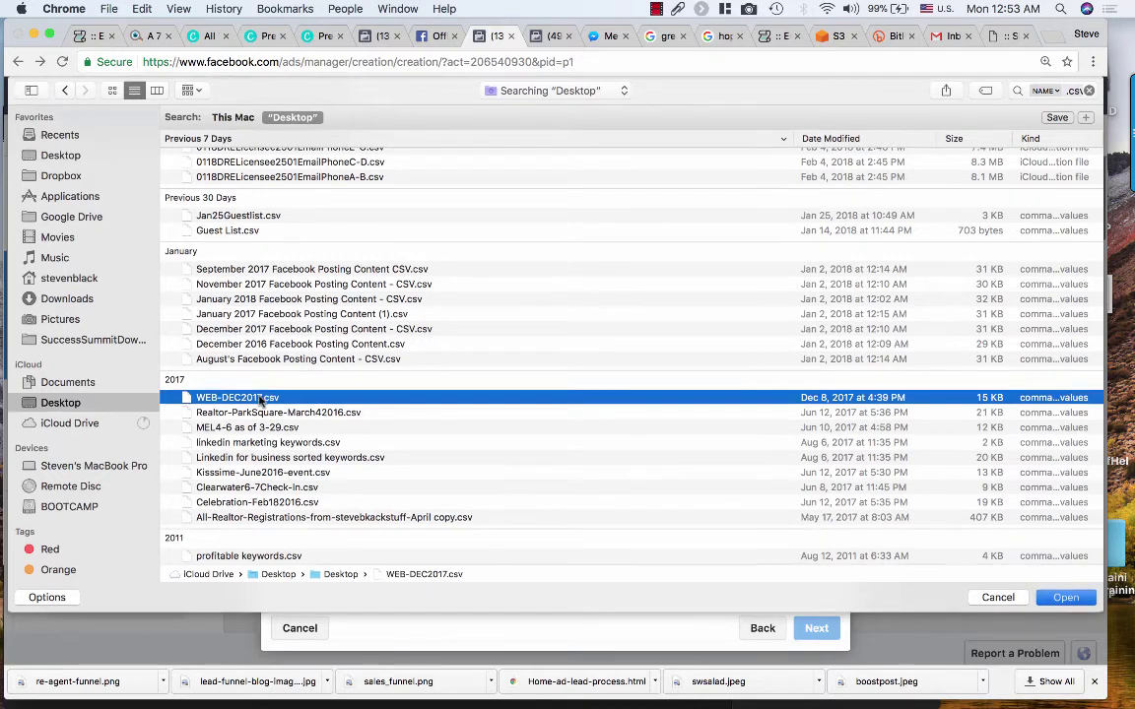
double_click(260, 401)
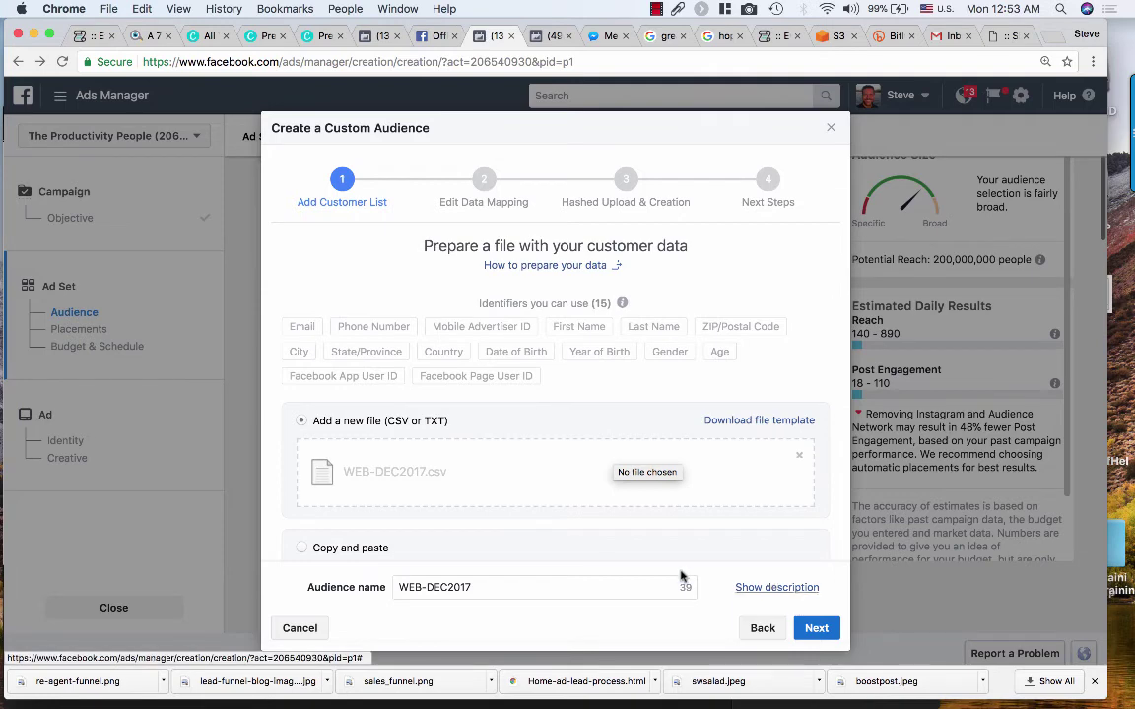
left_click(816, 630)
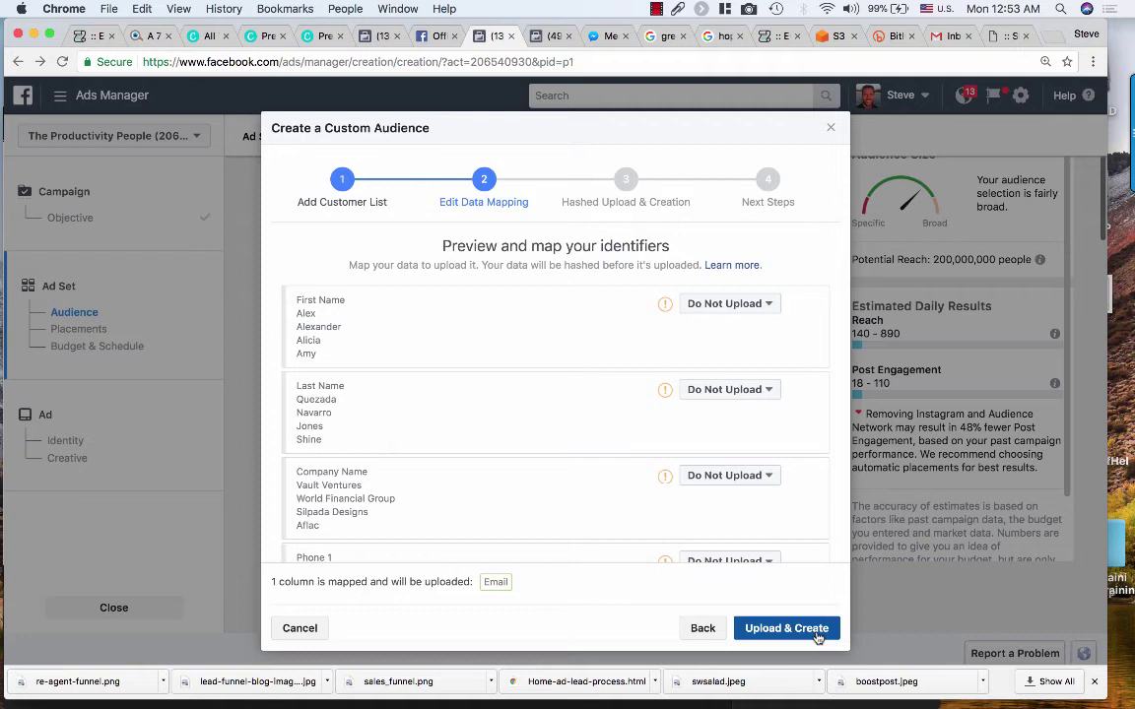
Map the first two columns of the customer file to the First Name and Last Name identifiers
left_click(734, 307)
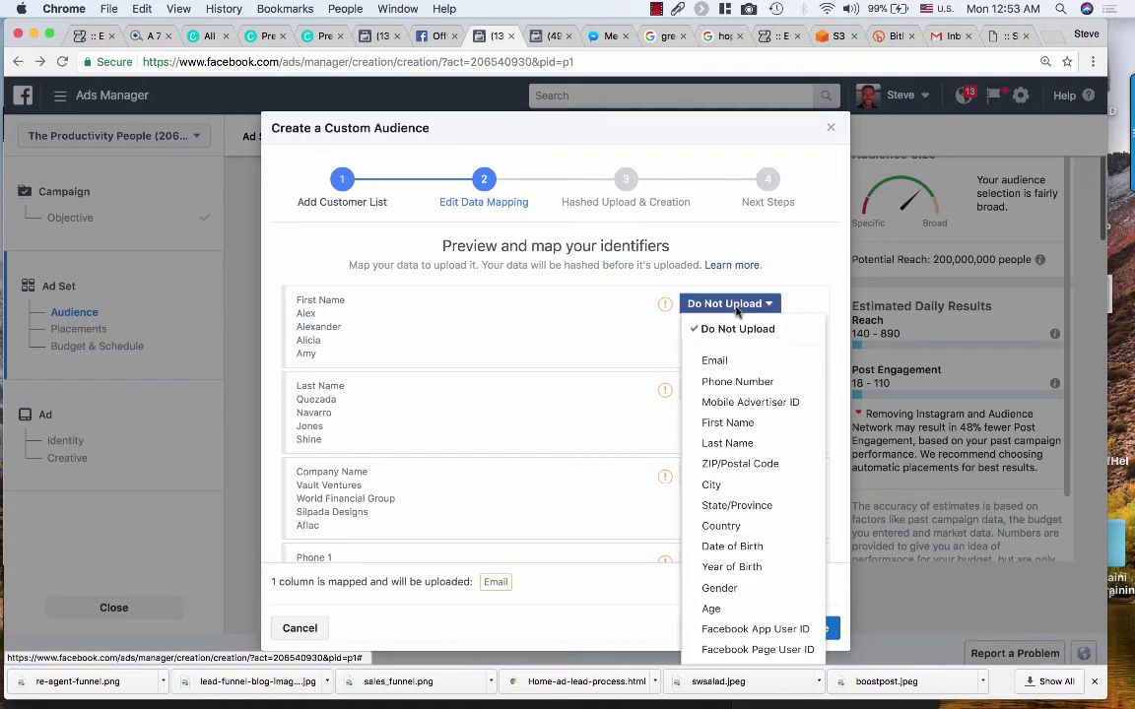
left_click(726, 423)
left_click(725, 389)
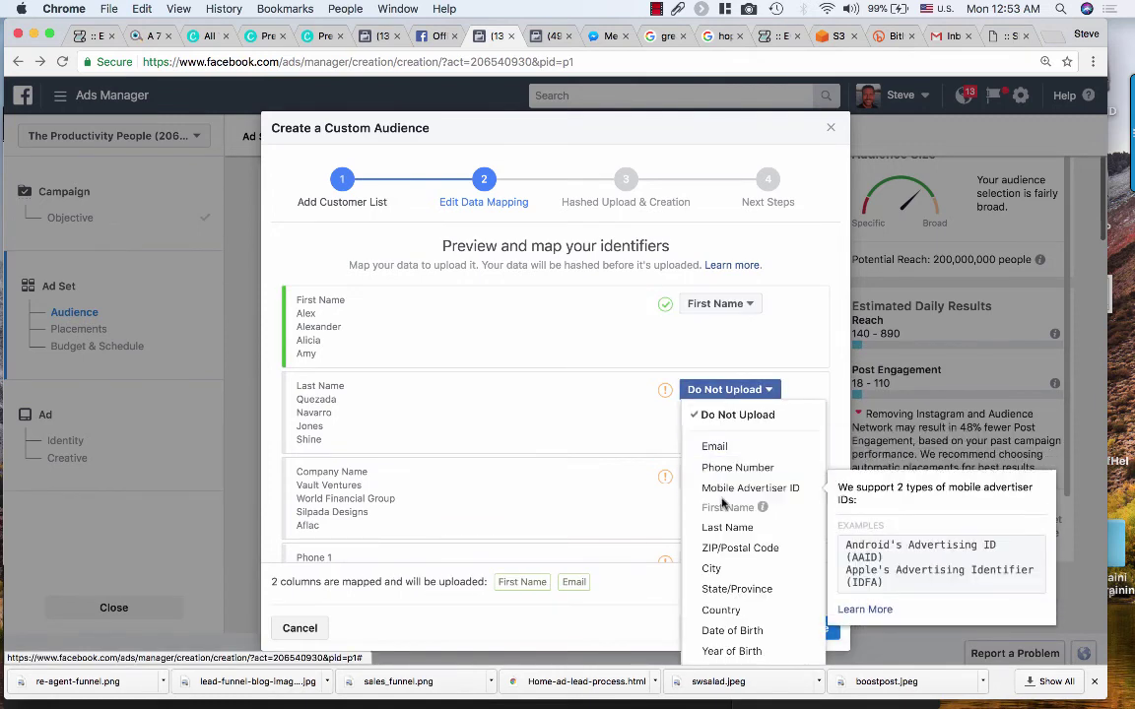
left_click(724, 528)
Leave the Company Name column as Do Not Upload and map the Phone 1 column to Phone Number
scroll(717, 434, "down", 2)
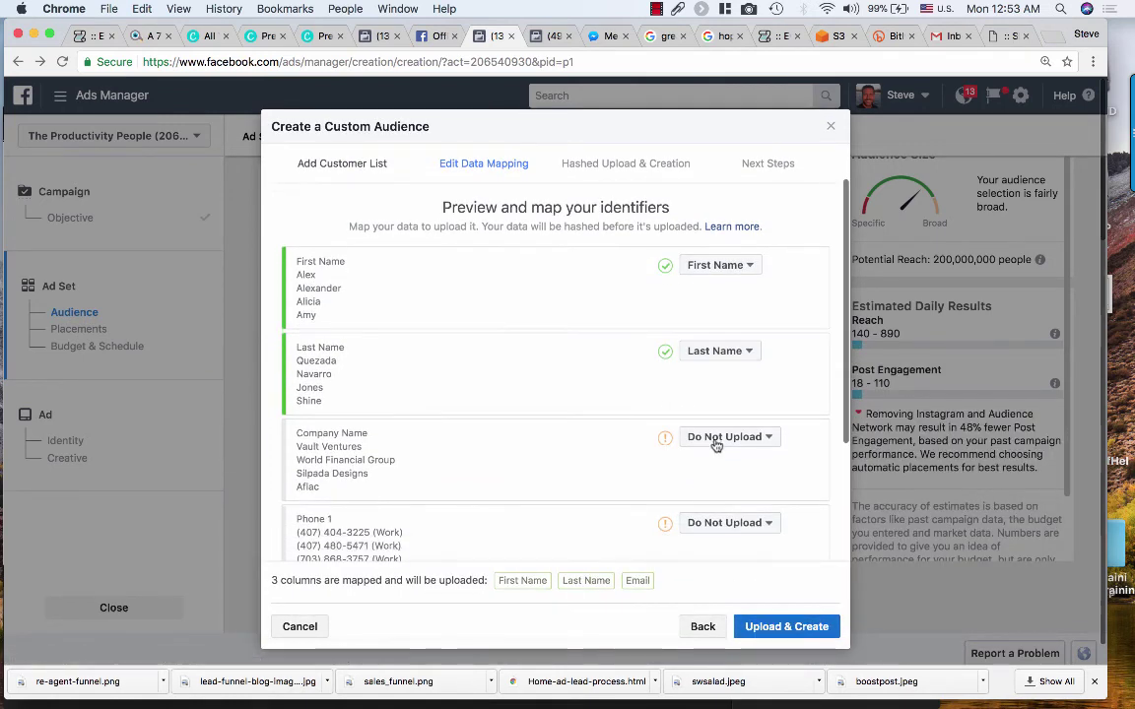
left_click(718, 434)
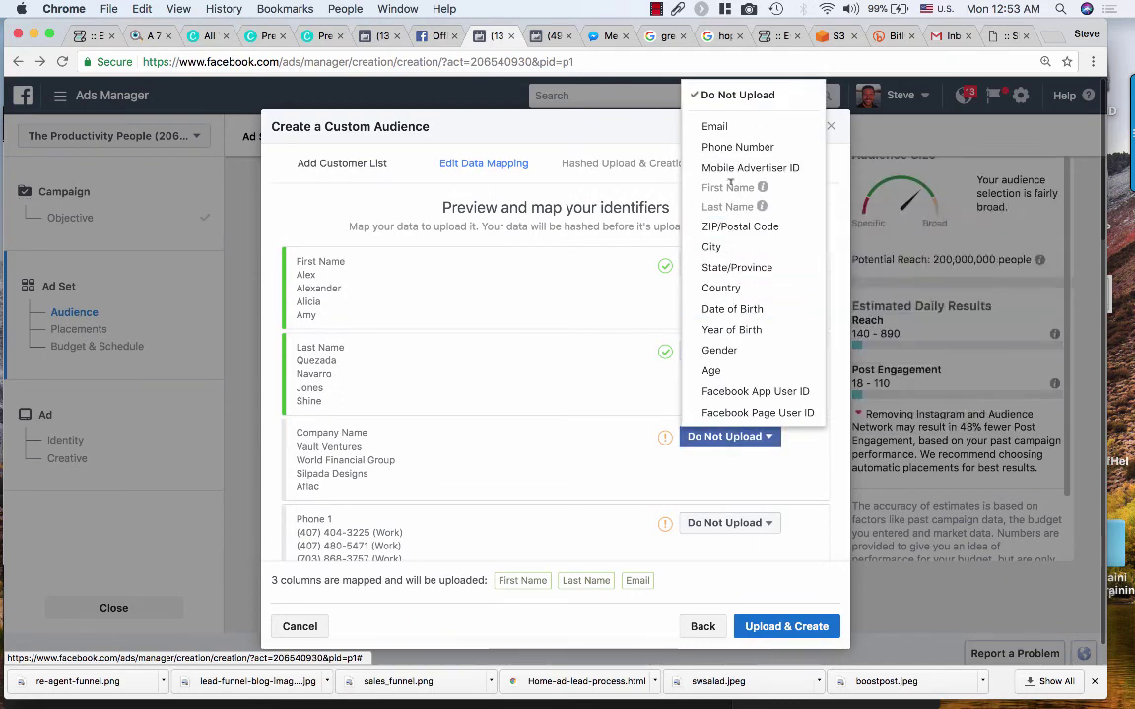
left_click(648, 399)
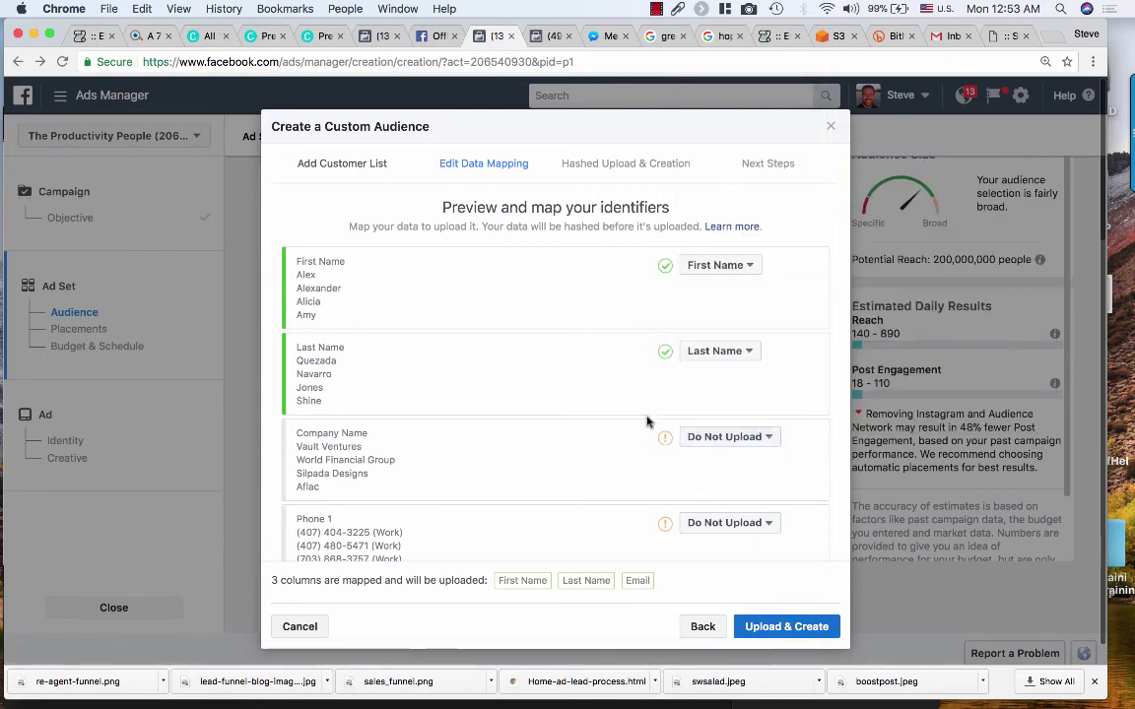
scroll(646, 422, "down", 2)
left_click(719, 403)
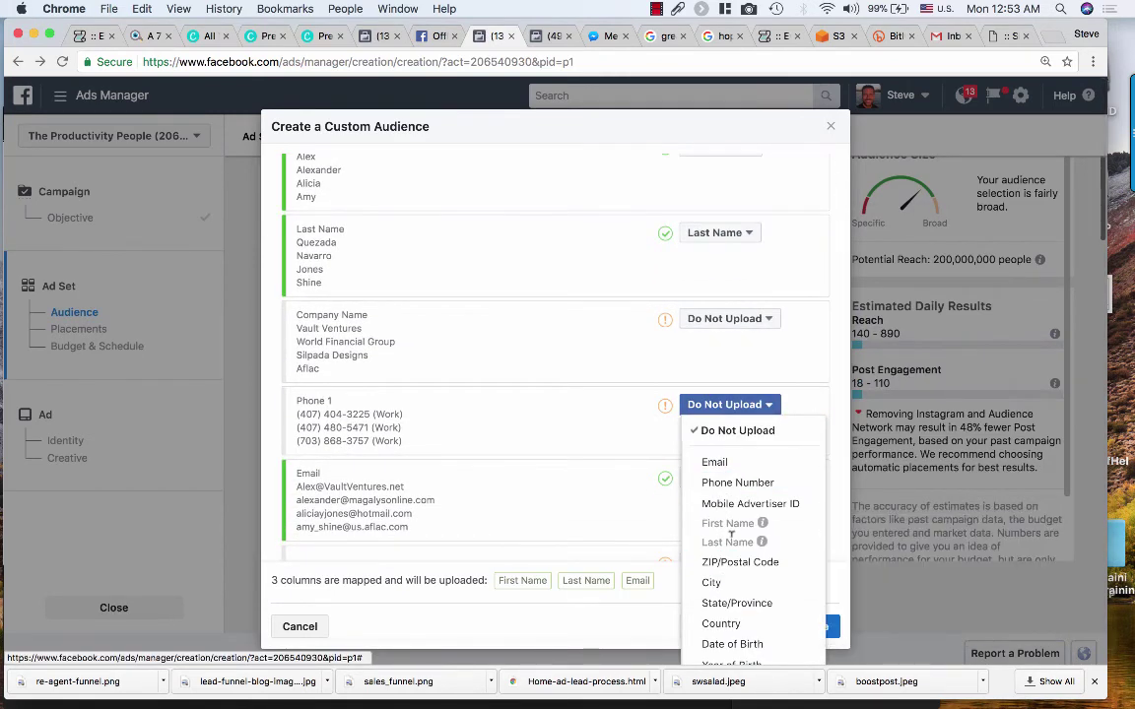
left_click(732, 484)
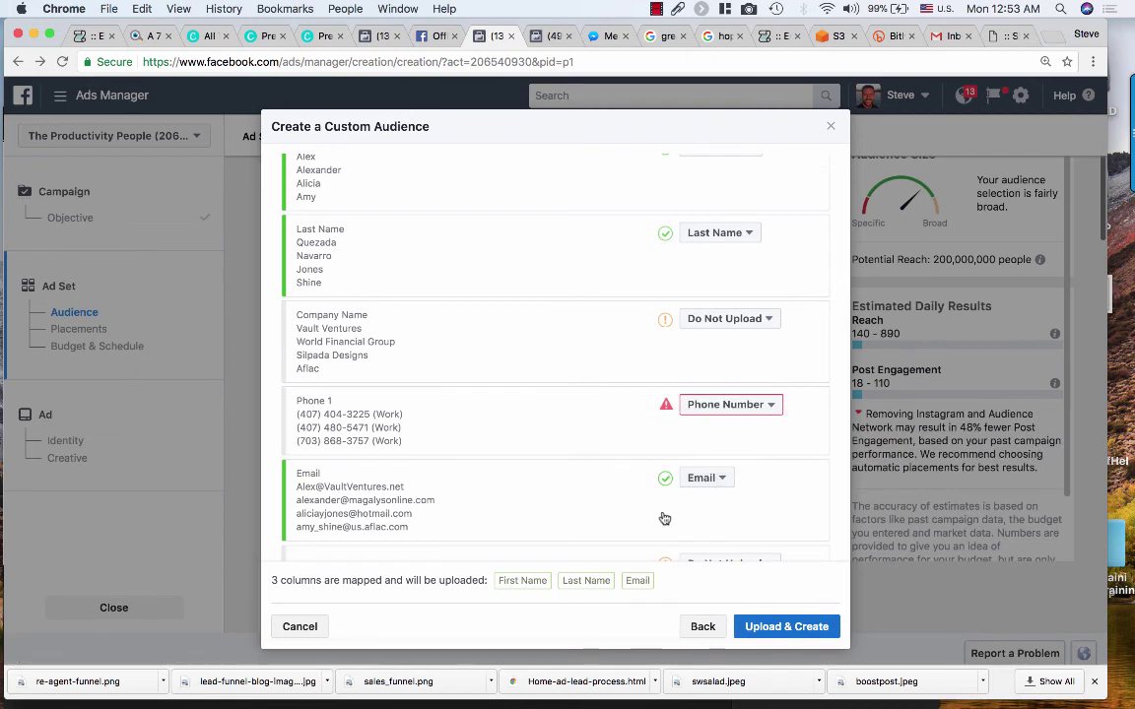
Review the column mappings, then upload the customer data to create the custom audience
scroll(664, 513, "down", 2)
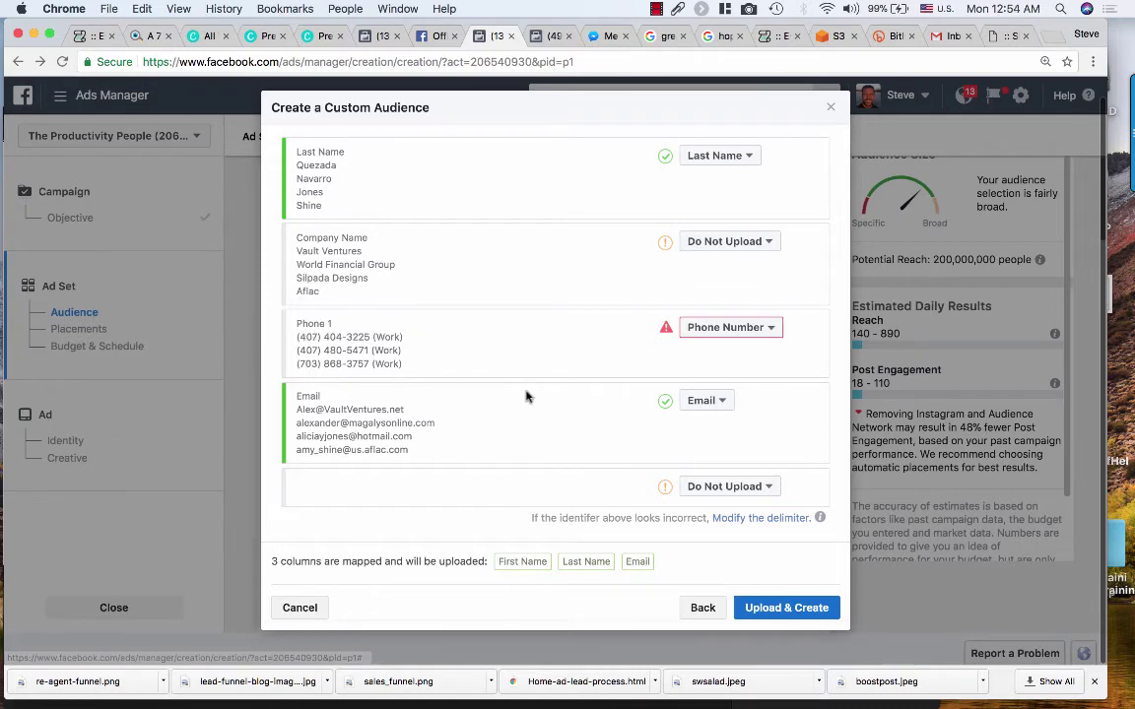
scroll(525, 395, "down", 1)
scroll(525, 396, "up", 1)
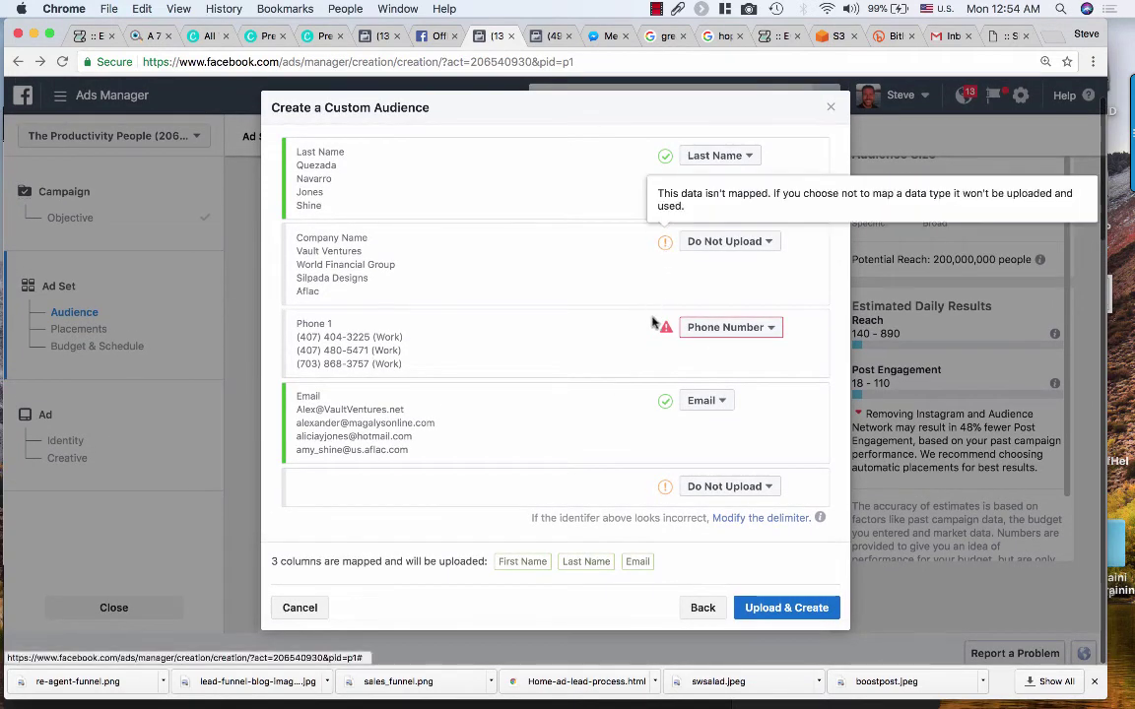
scroll(690, 246, "up", 3)
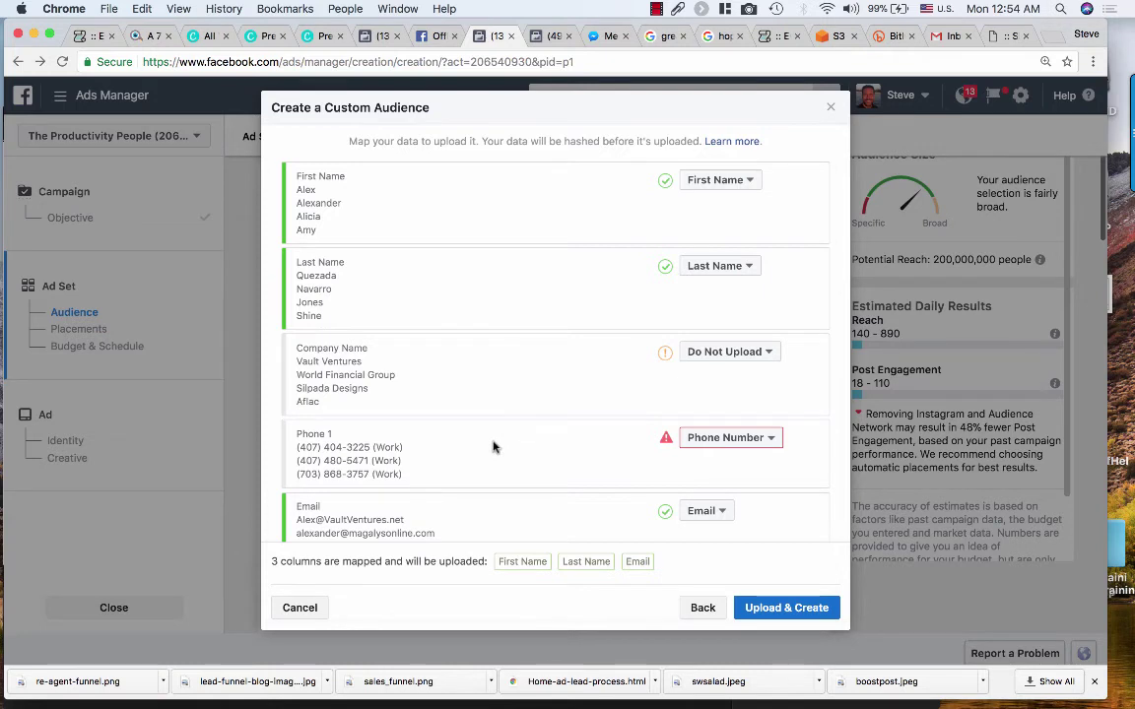
scroll(494, 446, "down", 1)
scroll(493, 446, "down", 1)
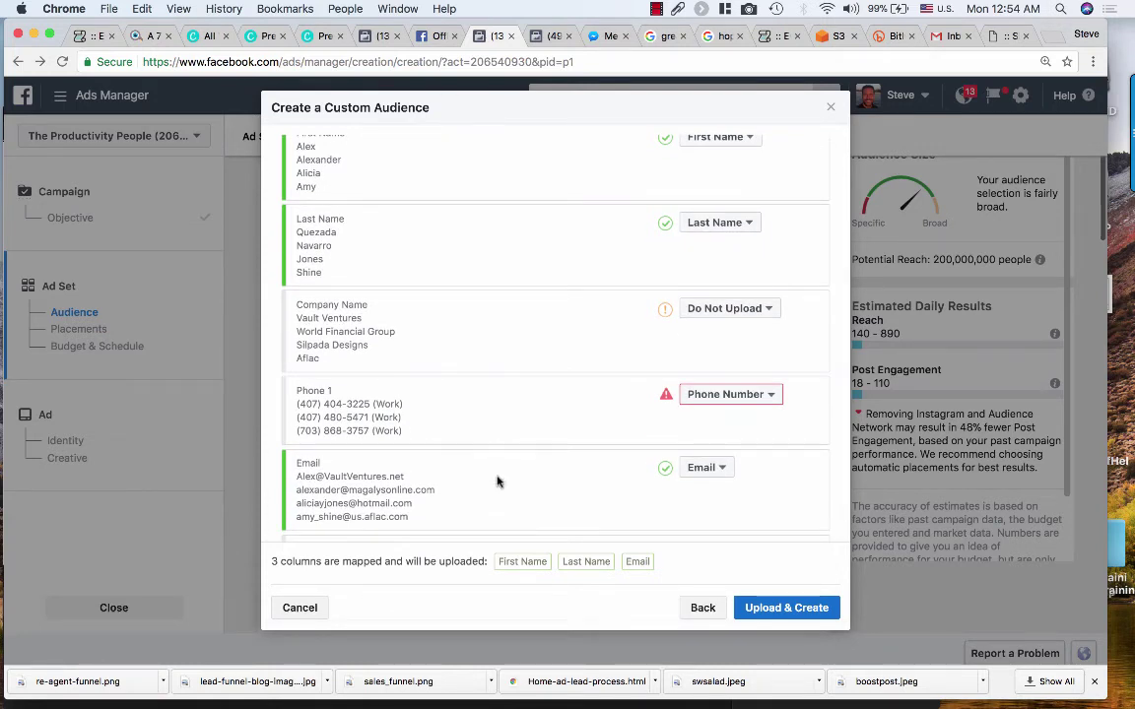
left_click(782, 607)
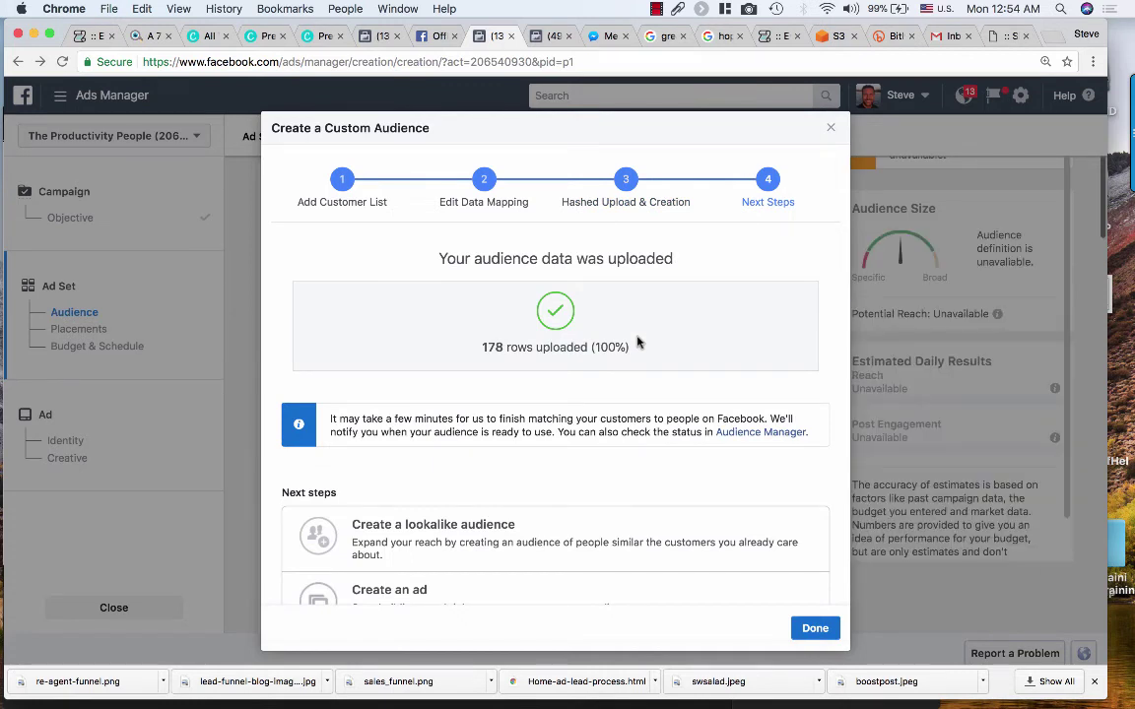
scroll(621, 393, "down", 2)
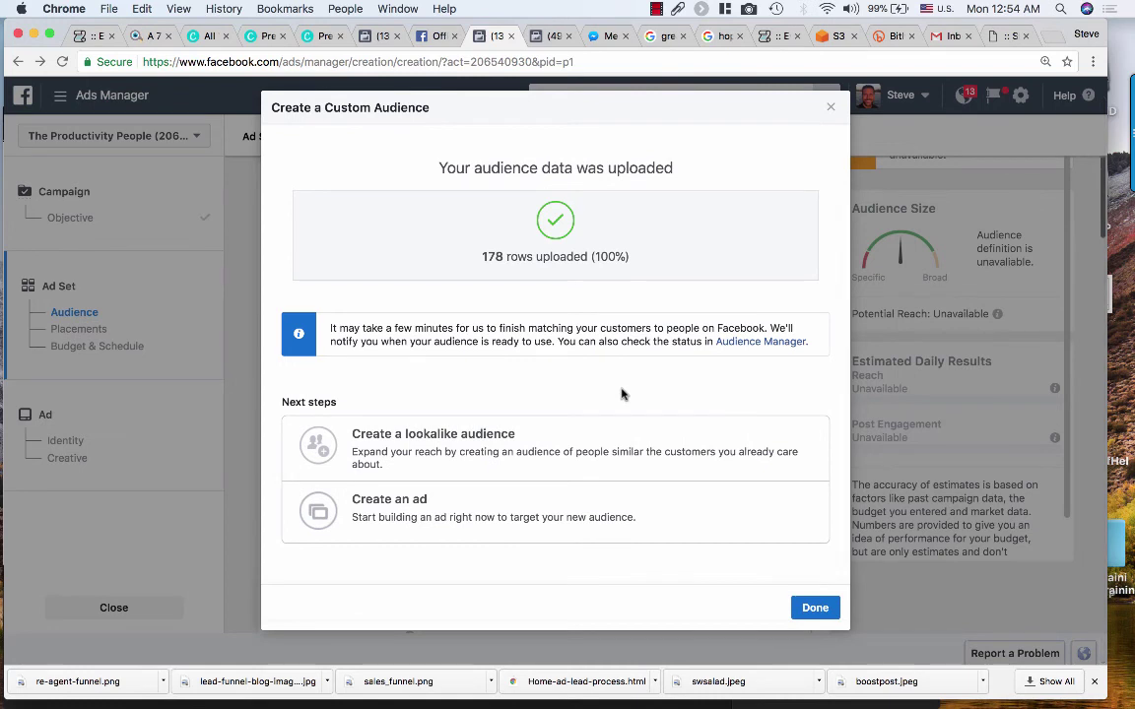